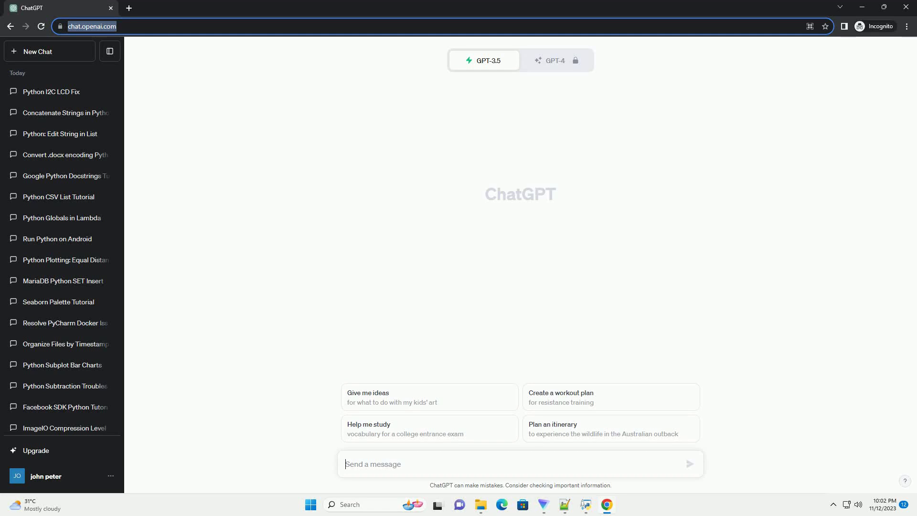
text(write an informative tutorial about Not able to deploy python code to the cloud with code example)
- Send the request for a Python-to-AWS deployment tutorial with bash examples to ChatGPT
key(Return)
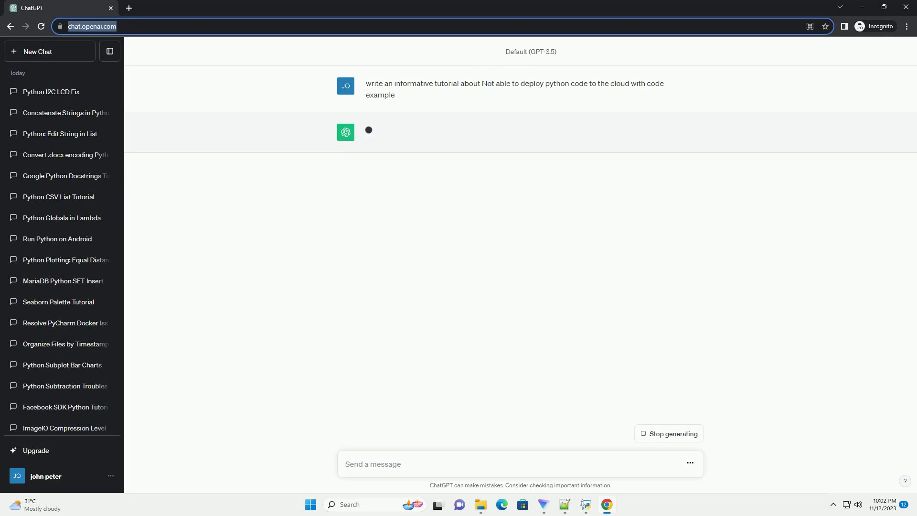